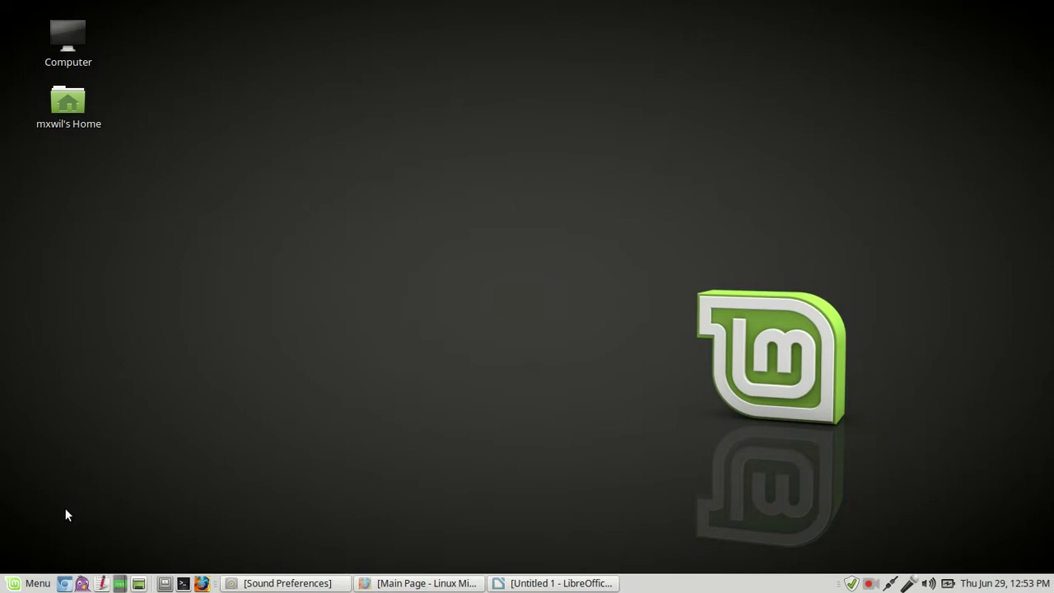
- Launch Control Center from the Menu and scroll down to its Internet and Network section
left_click(27, 585)
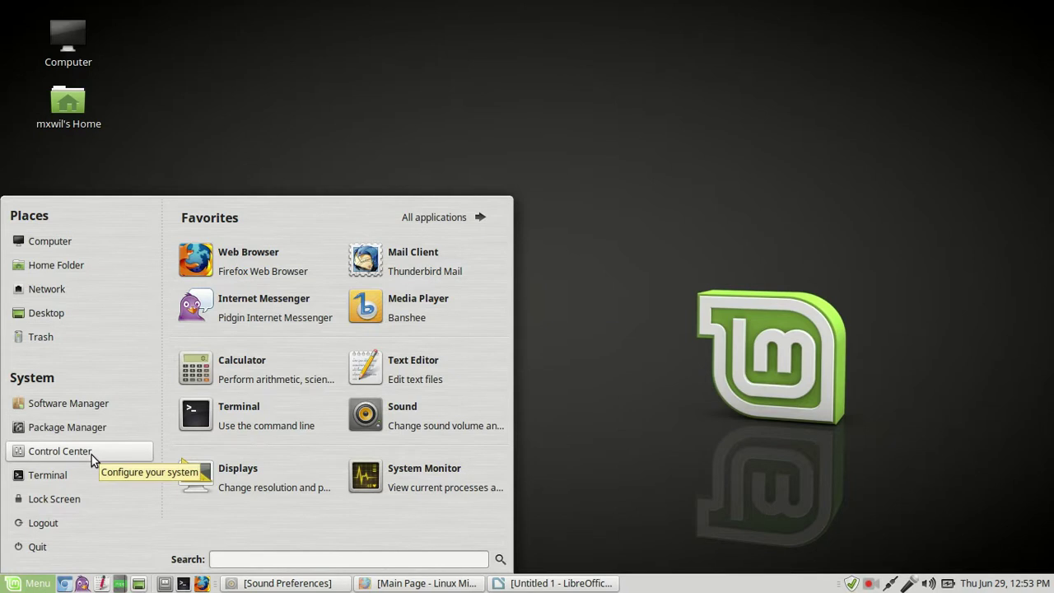
left_click(59, 451)
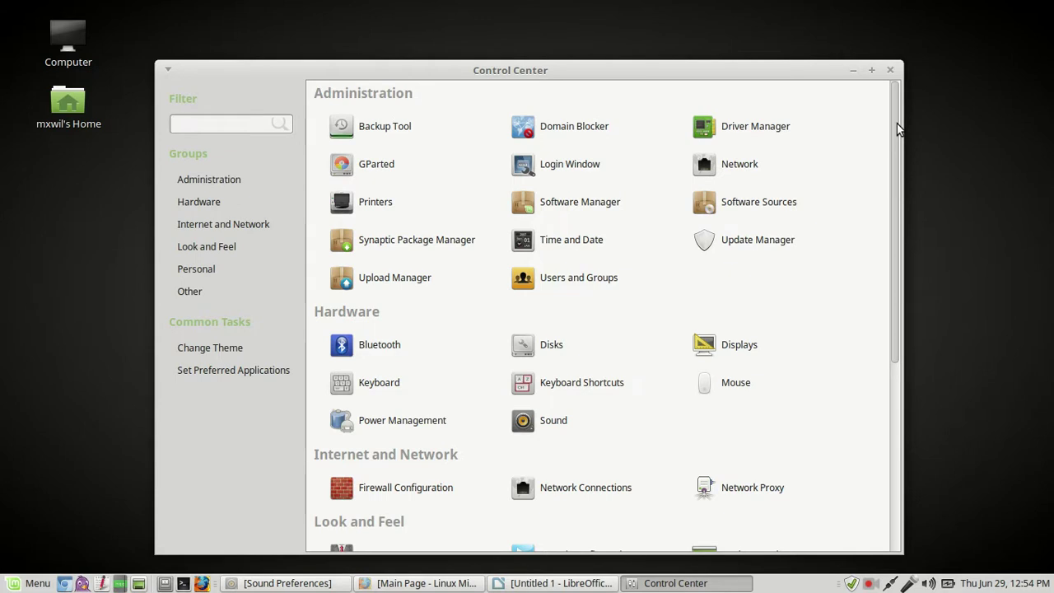
left_click_drag(896, 124, 903, 265)
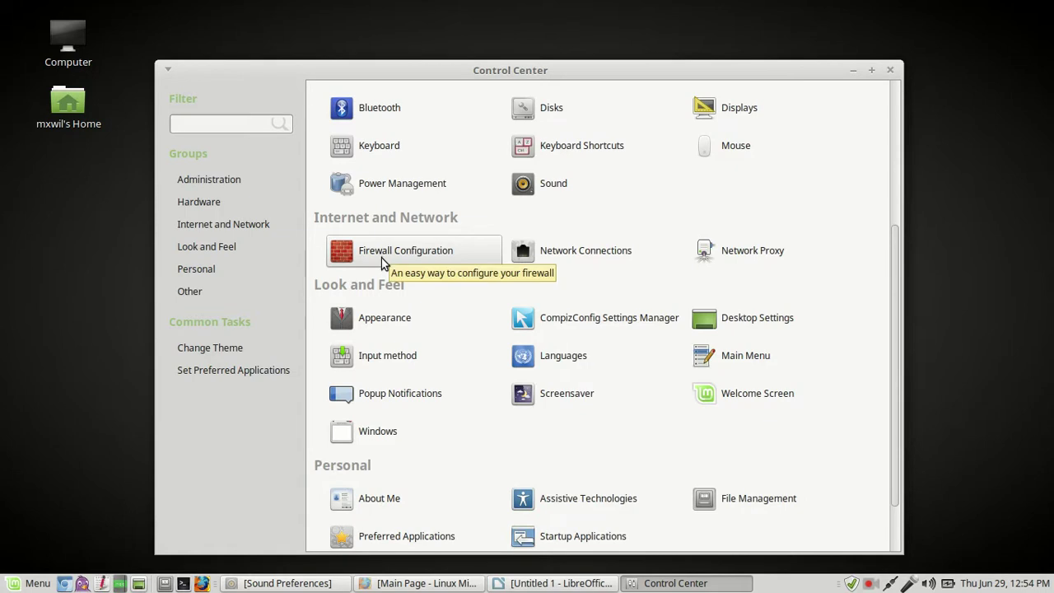
- Start Firewall Configuration and authenticate with the account password
left_click(385, 258)
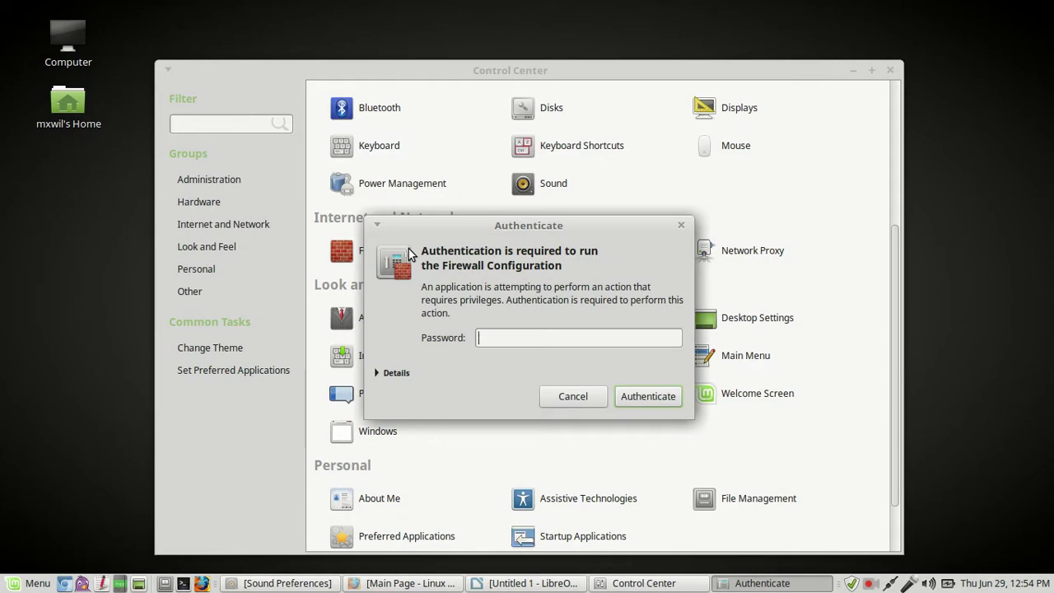
type("password1")
key("Return")
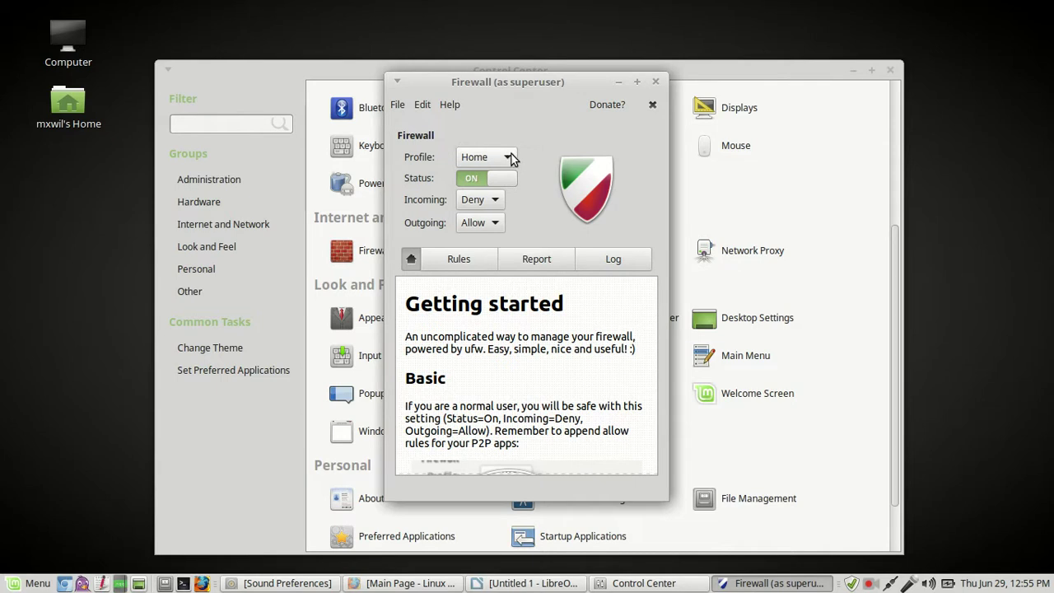
left_click(510, 157)
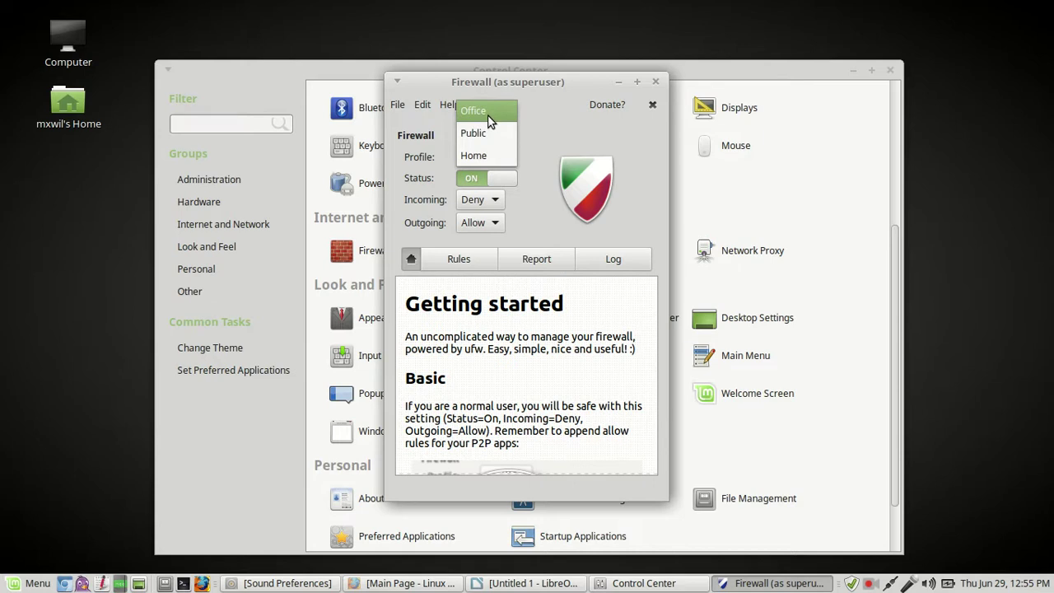
left_click(487, 155)
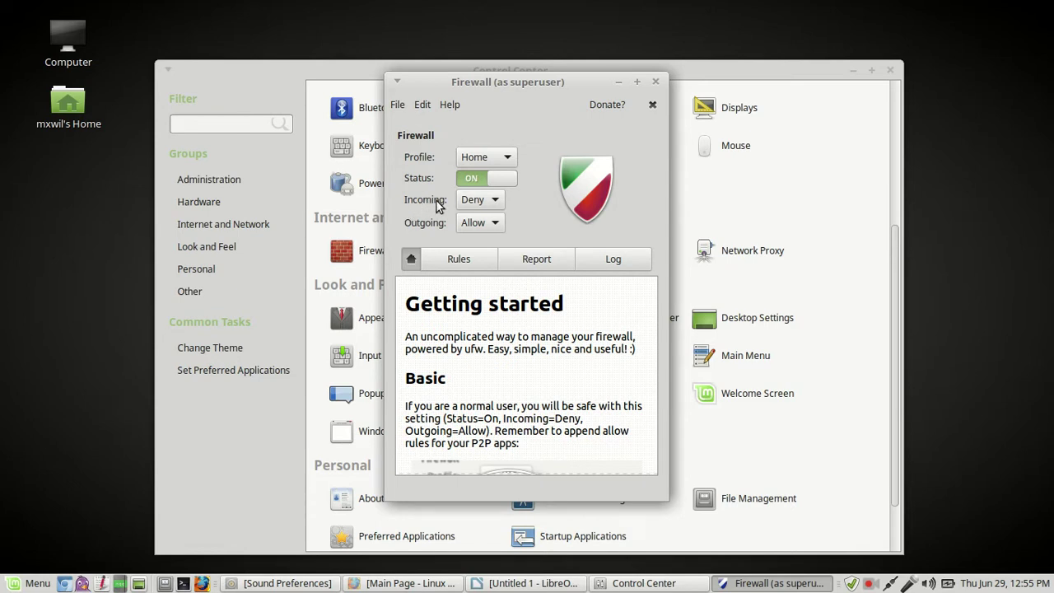
left_click(497, 203)
left_click(497, 203)
left_click(497, 202)
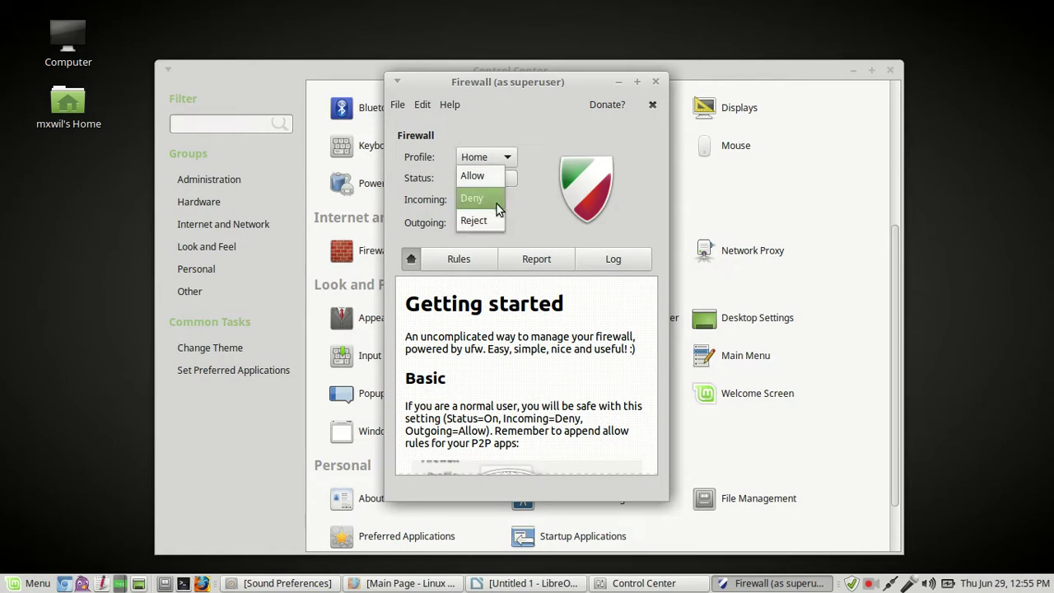
left_click(499, 207)
left_click(499, 207)
left_click(498, 202)
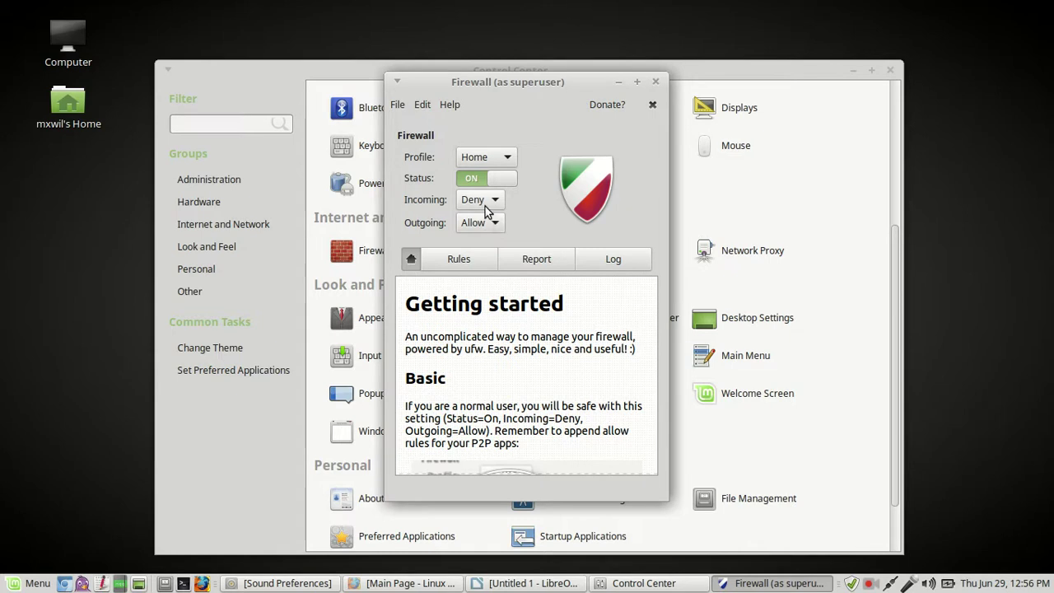
- Select the Public profile, check the Office profile, then return to Public (incoming Reject, outgoing Allow)
left_click(507, 155)
left_click(497, 130)
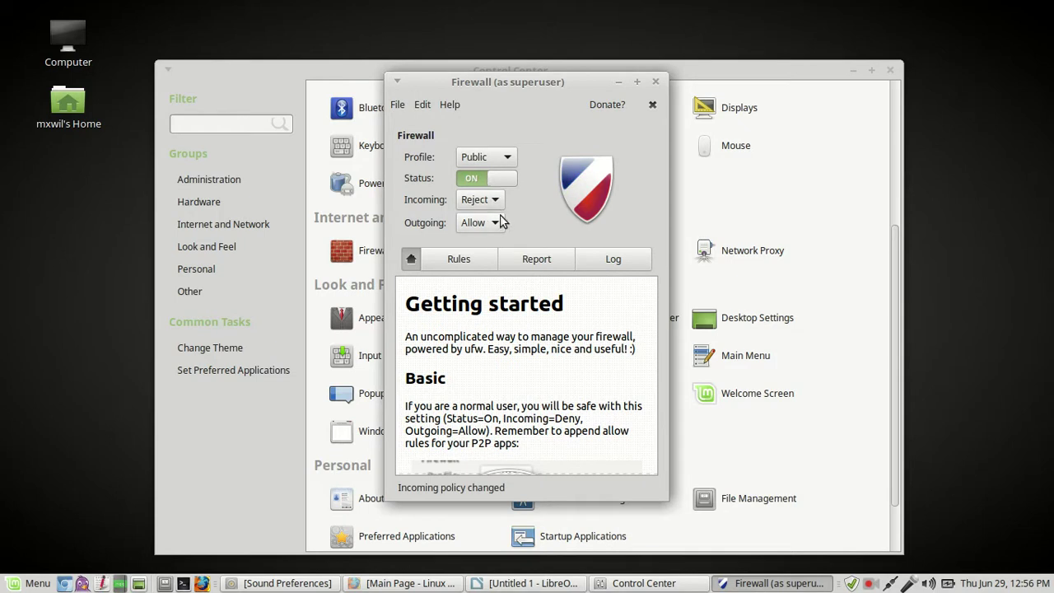
left_click(510, 162)
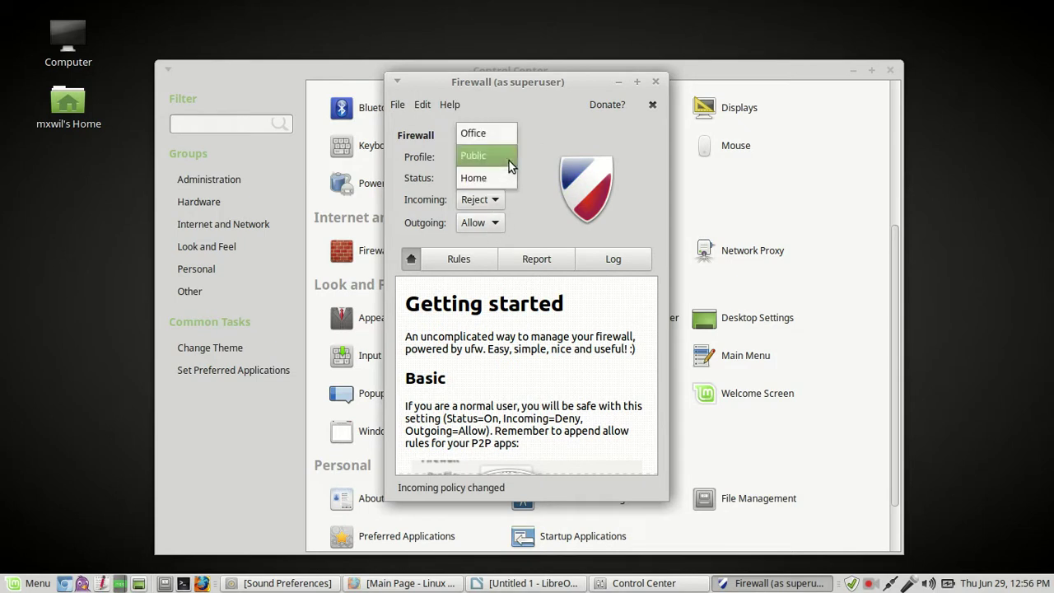
left_click(483, 138)
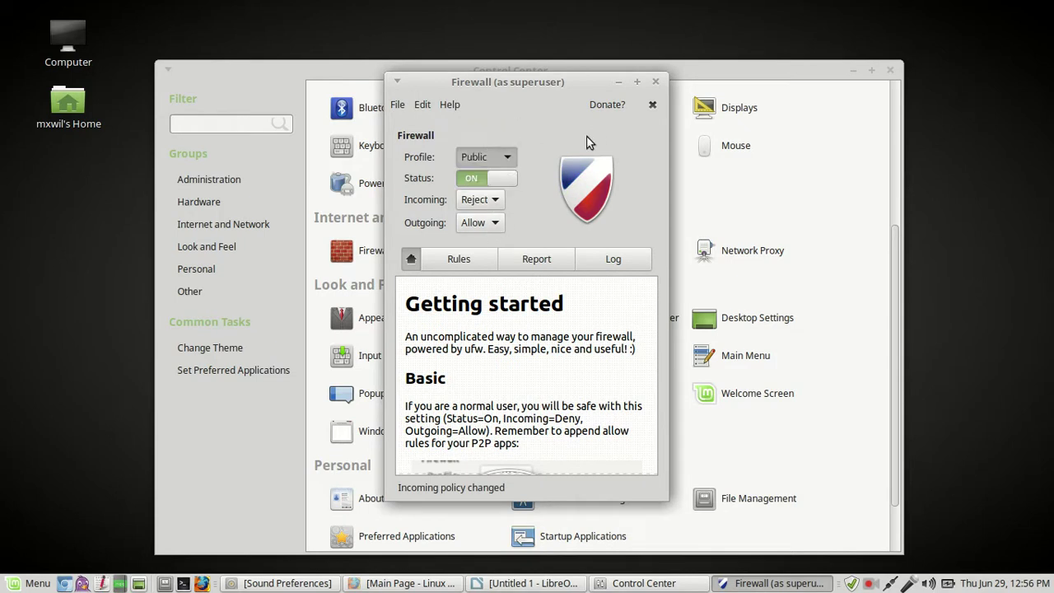
left_click(500, 164)
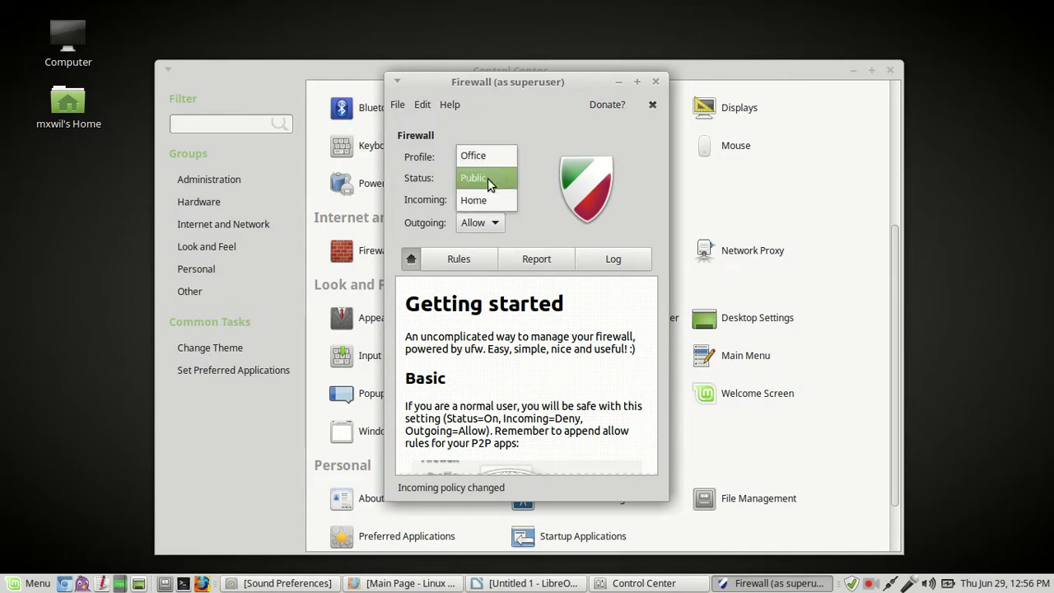
left_click(488, 178)
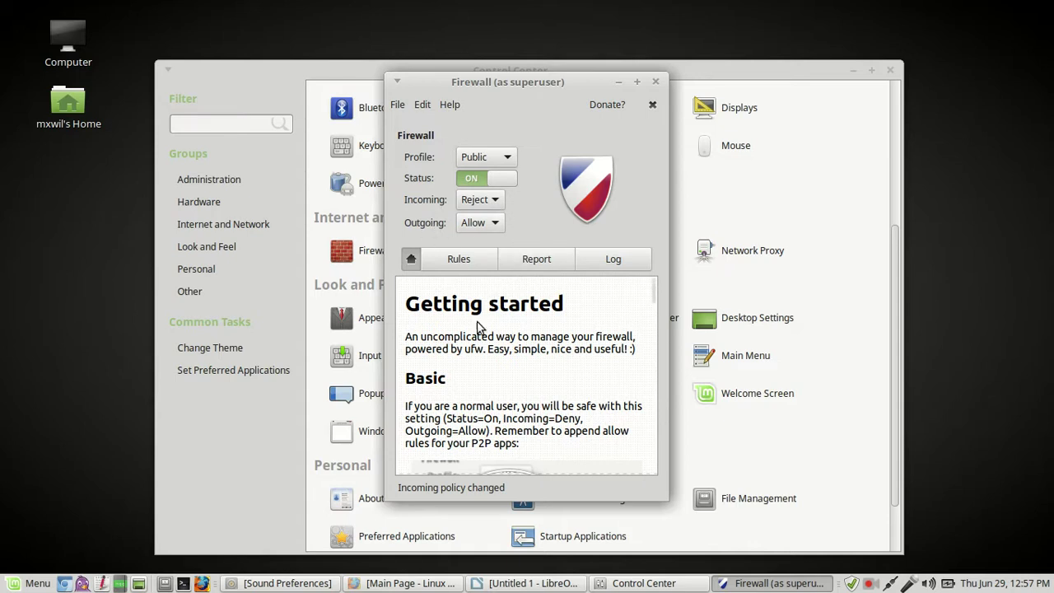
scroll(529, 366, "down", 5)
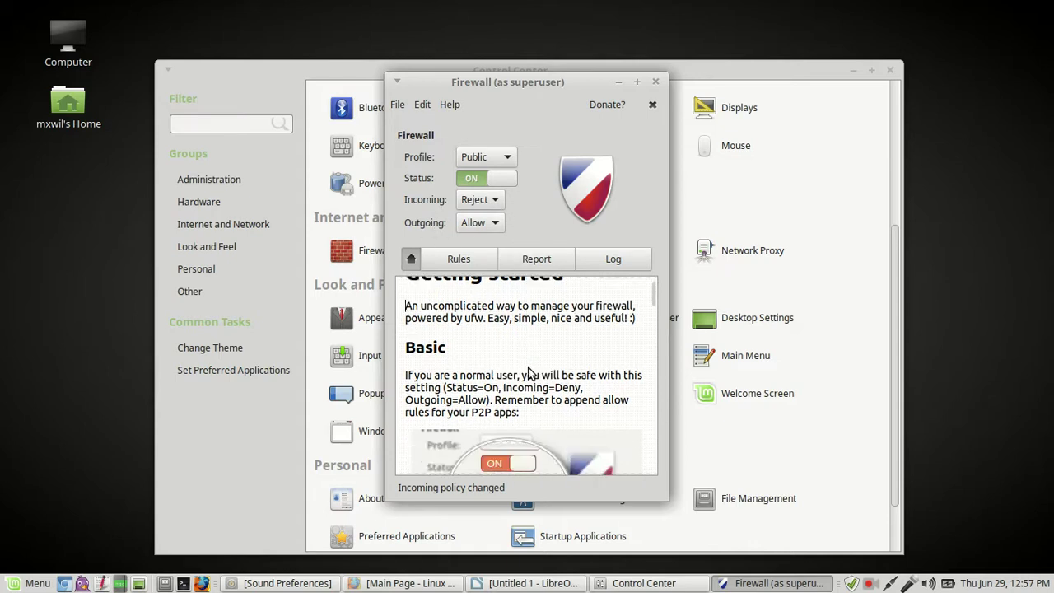
scroll(528, 371, "down", 10)
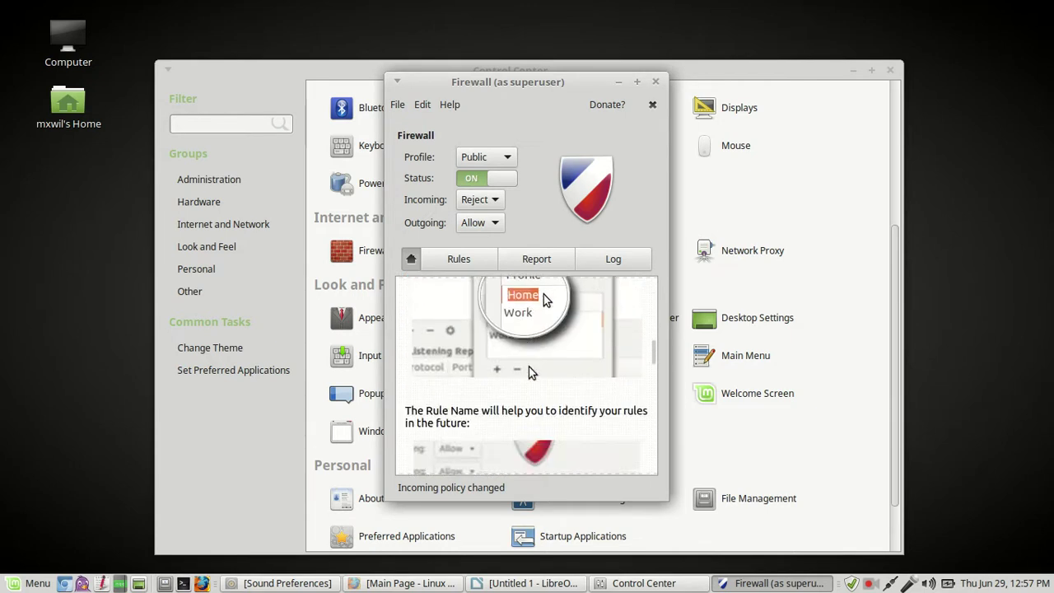
scroll(529, 369, "down", 6)
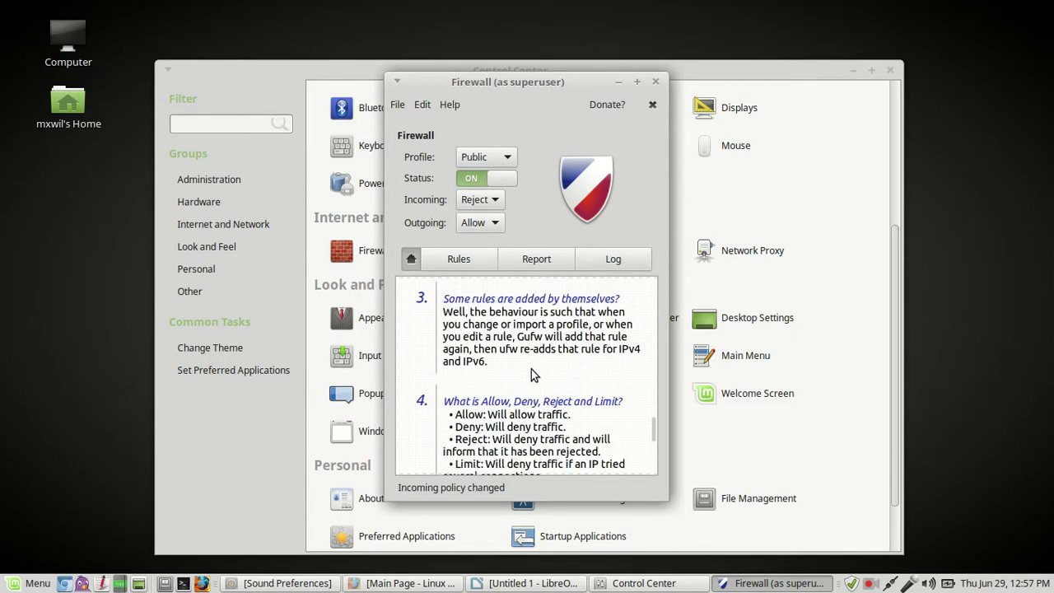
scroll(531, 371, "up", 15)
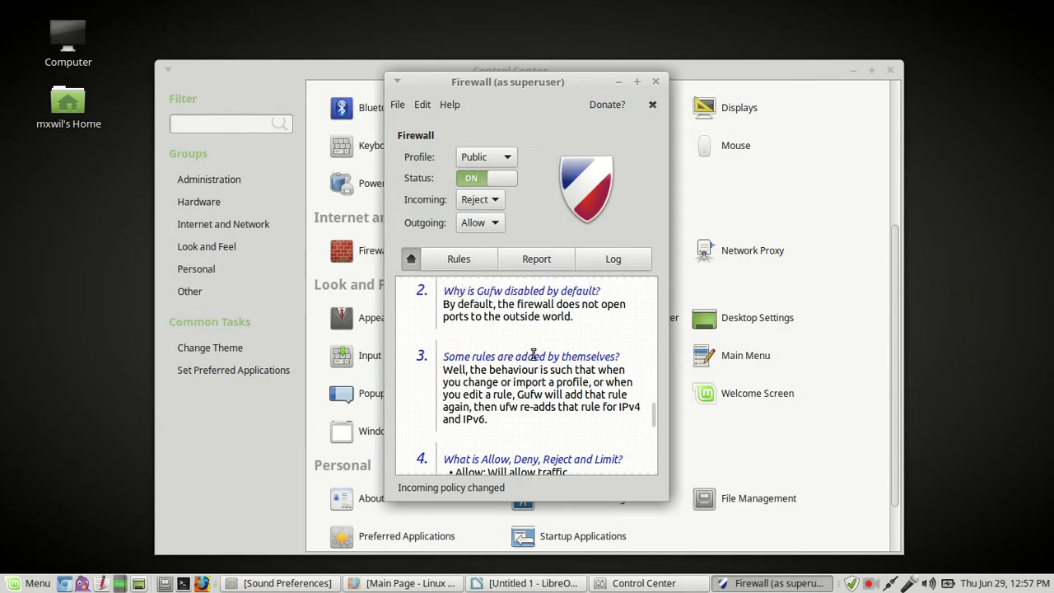
scroll(531, 357, "up", 4)
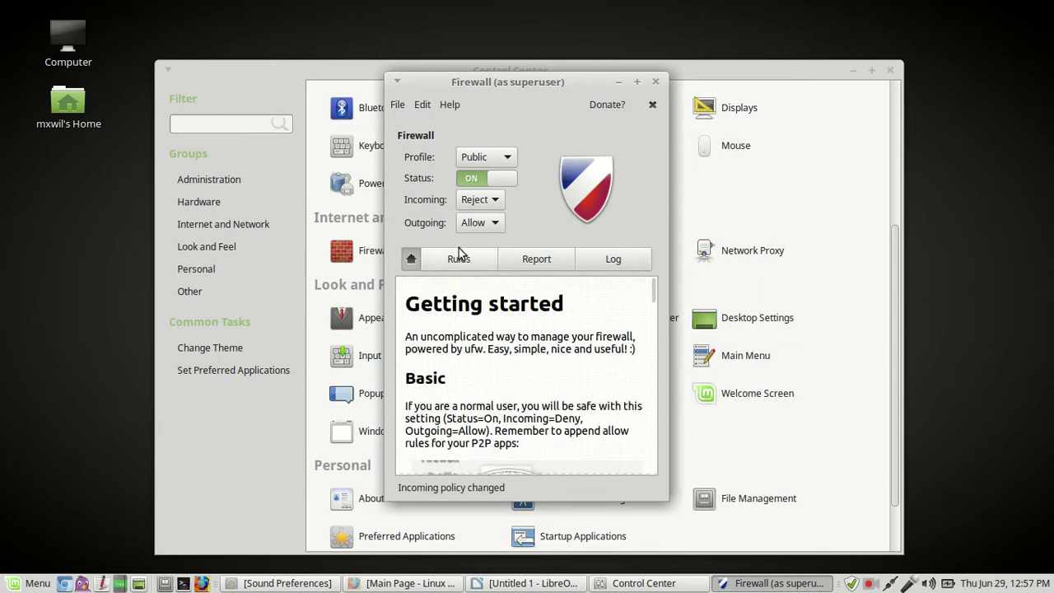
- Look over the File and Edit menus, then choose Help > Documentation to load the Gufw wiki
left_click(396, 107)
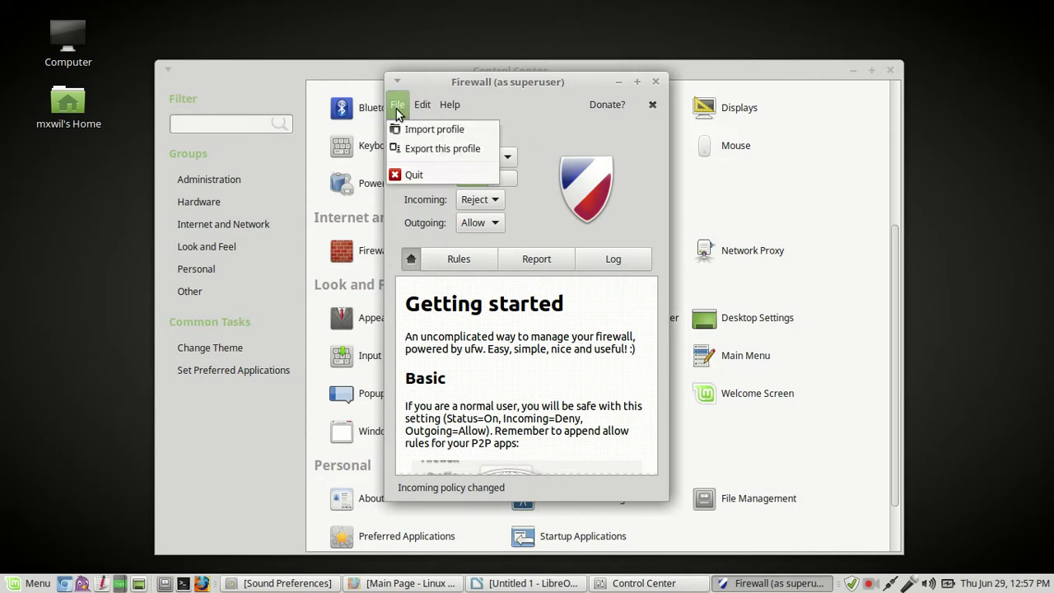
mouse_move(409, 112)
mouse_move(449, 107)
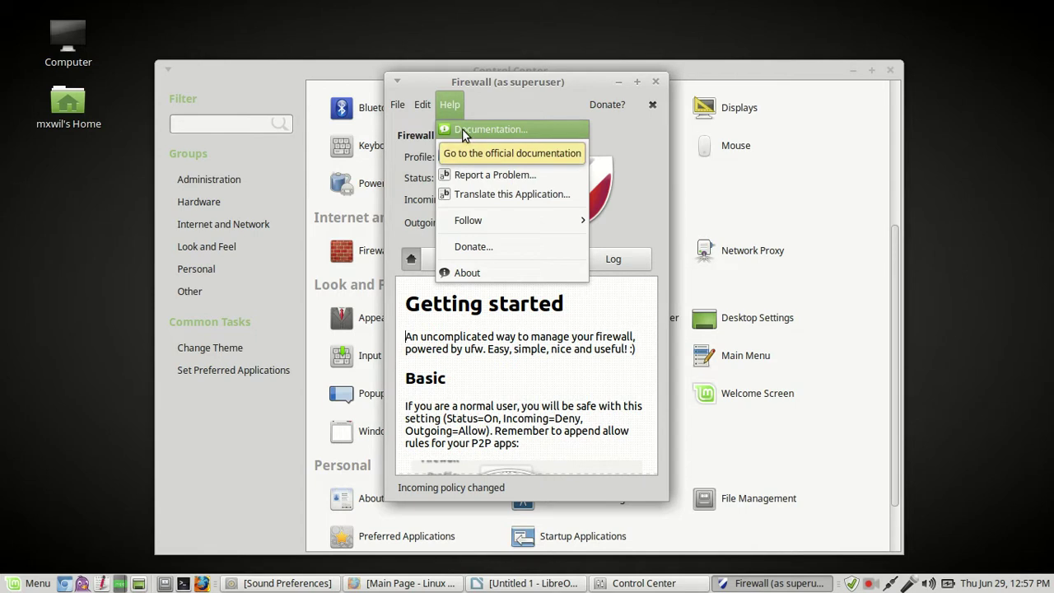
left_click(462, 129)
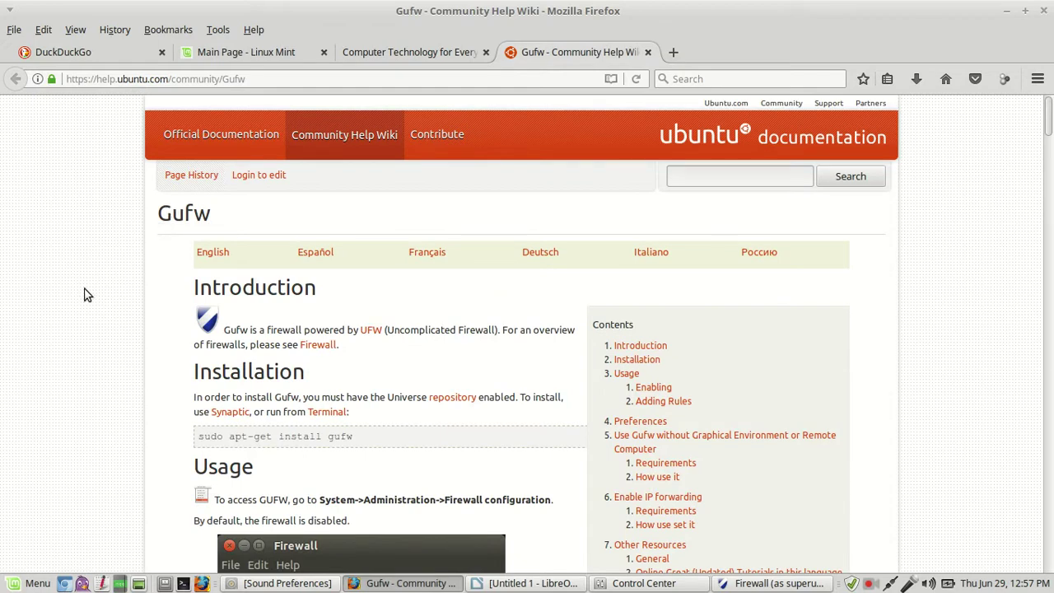
scroll(87, 294, "down", 12)
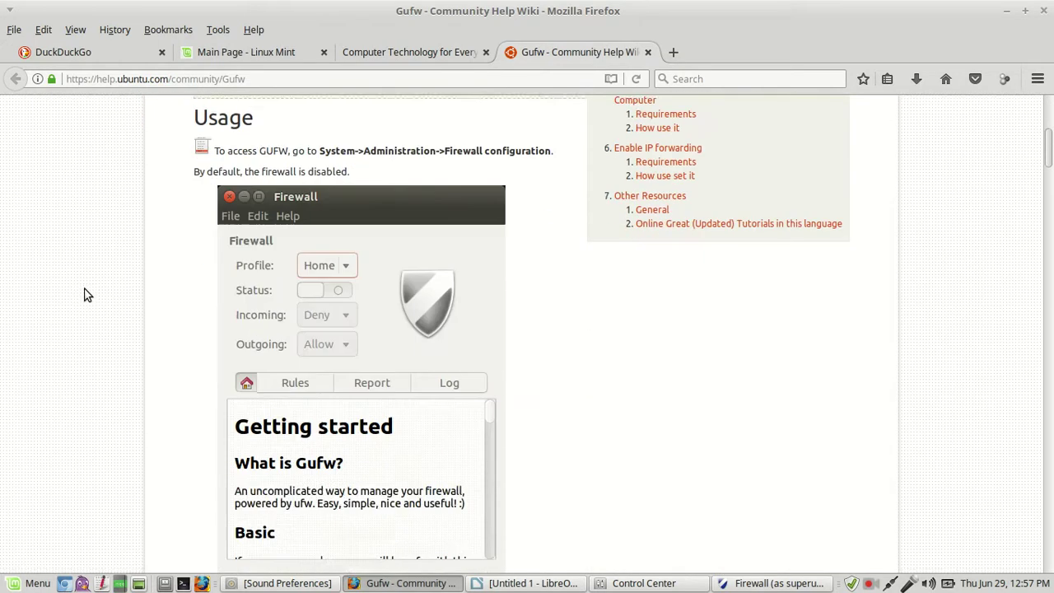
scroll(87, 294, "down", 16)
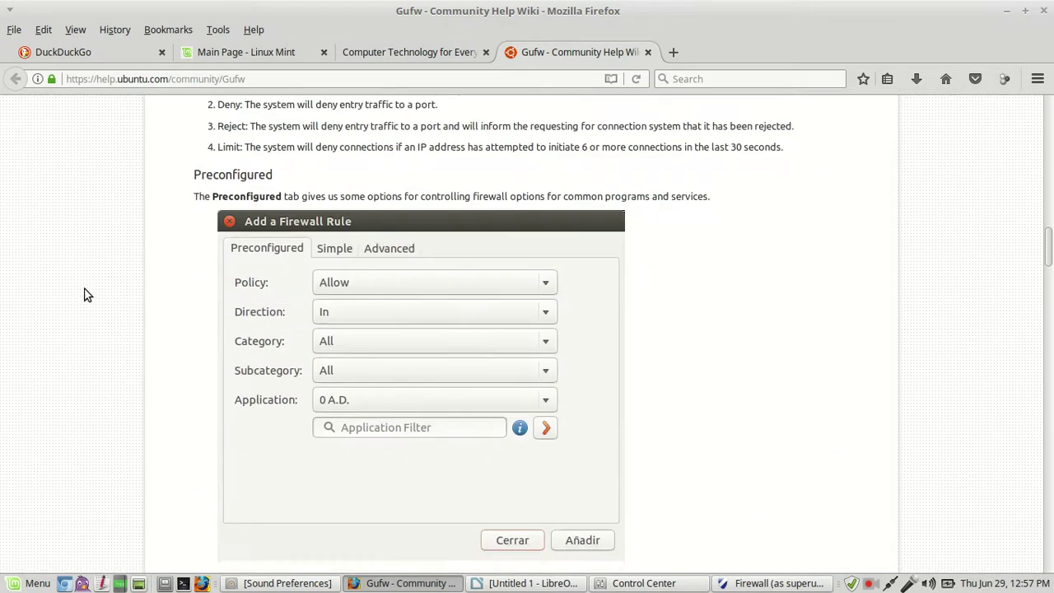
scroll(86, 294, "up", 9)
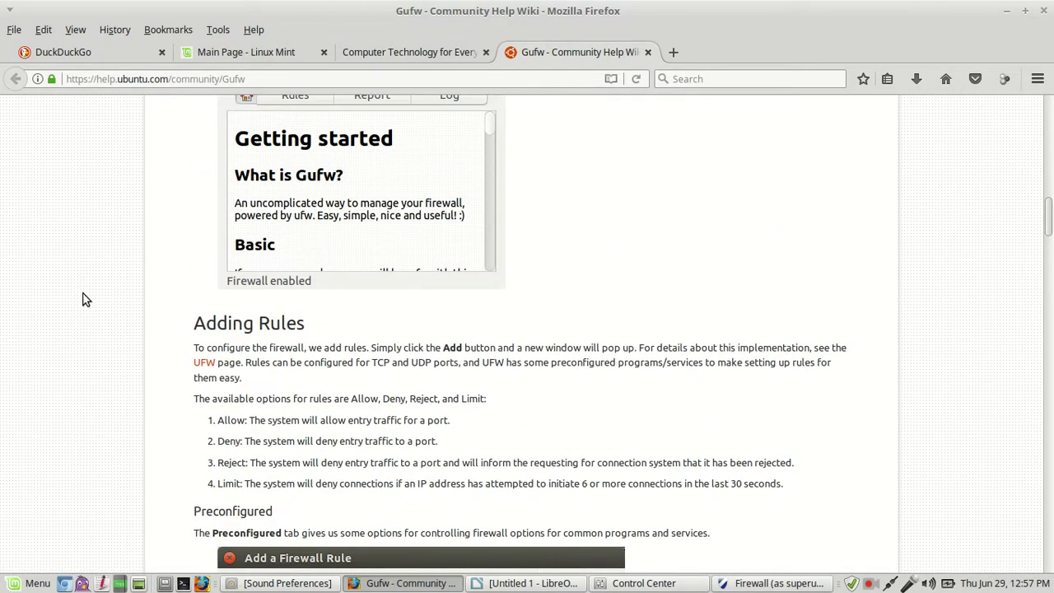
scroll(86, 300, "down", 12)
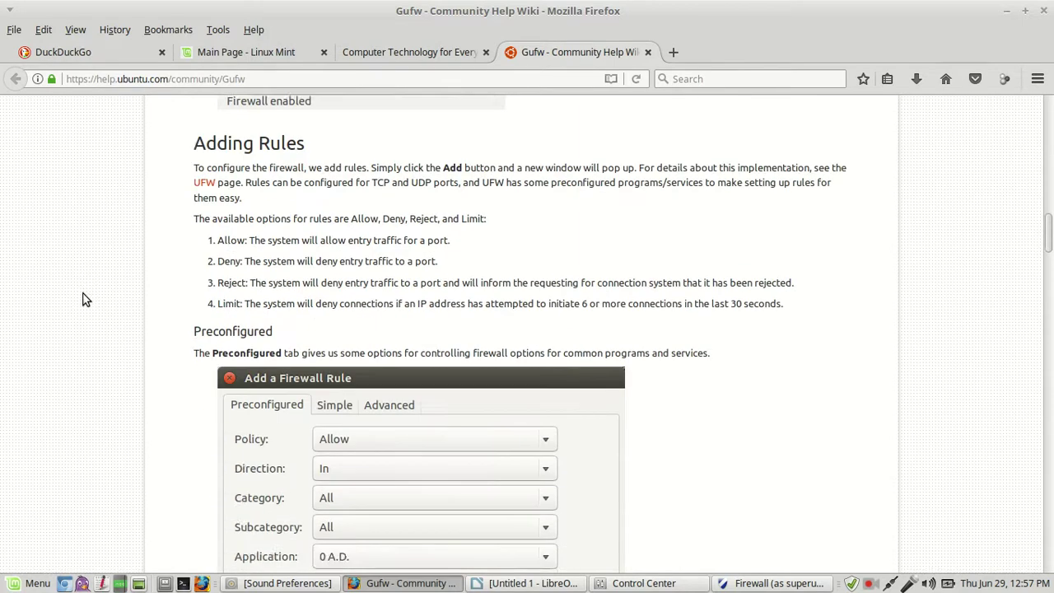
scroll(86, 299, "down", 19)
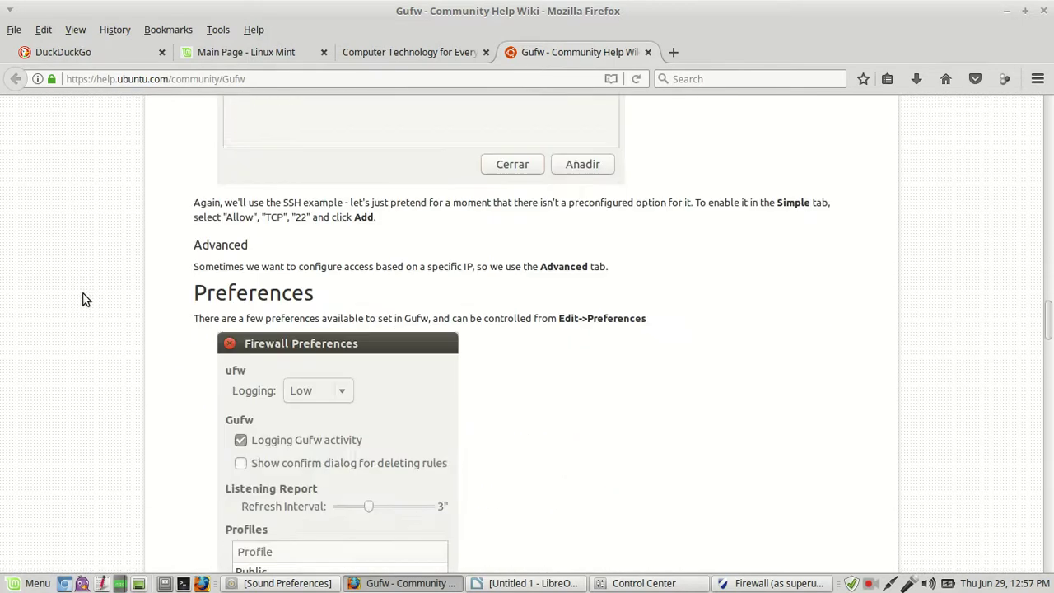
scroll(86, 299, "down", 6)
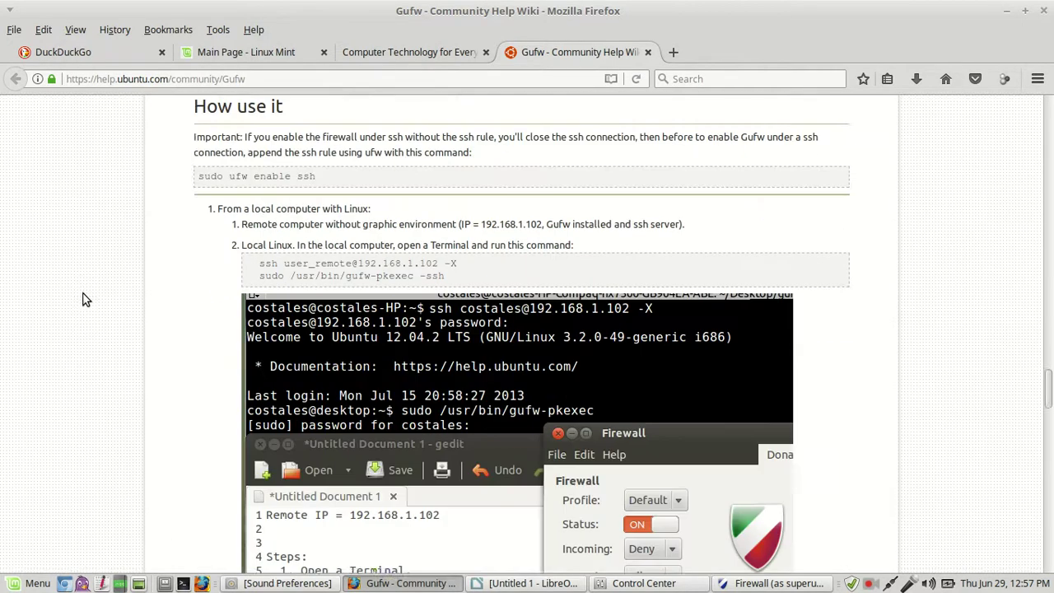
scroll(82, 299, "down", 4)
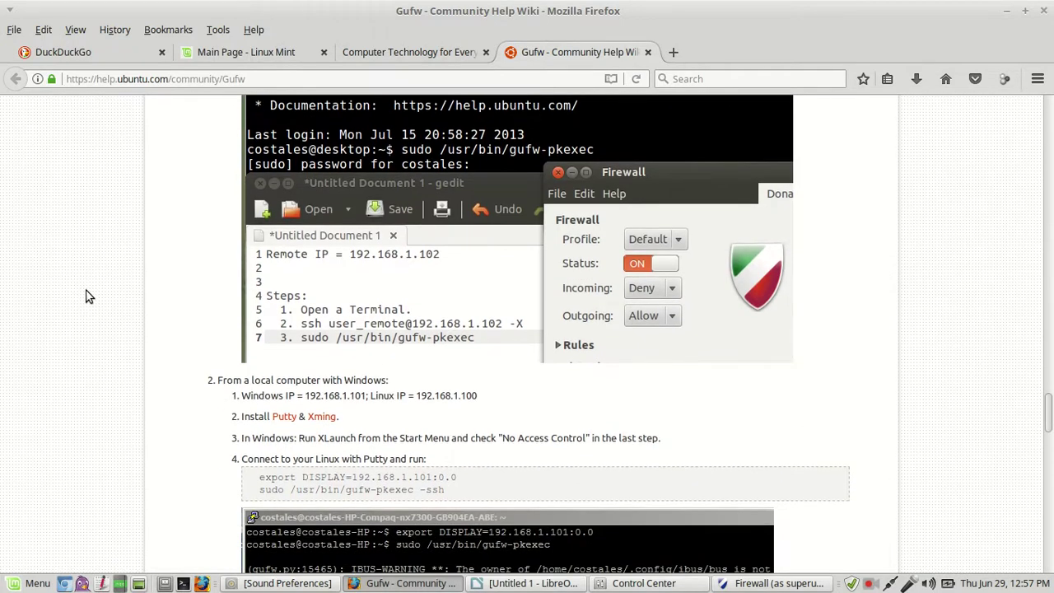
scroll(86, 297, "down", 1)
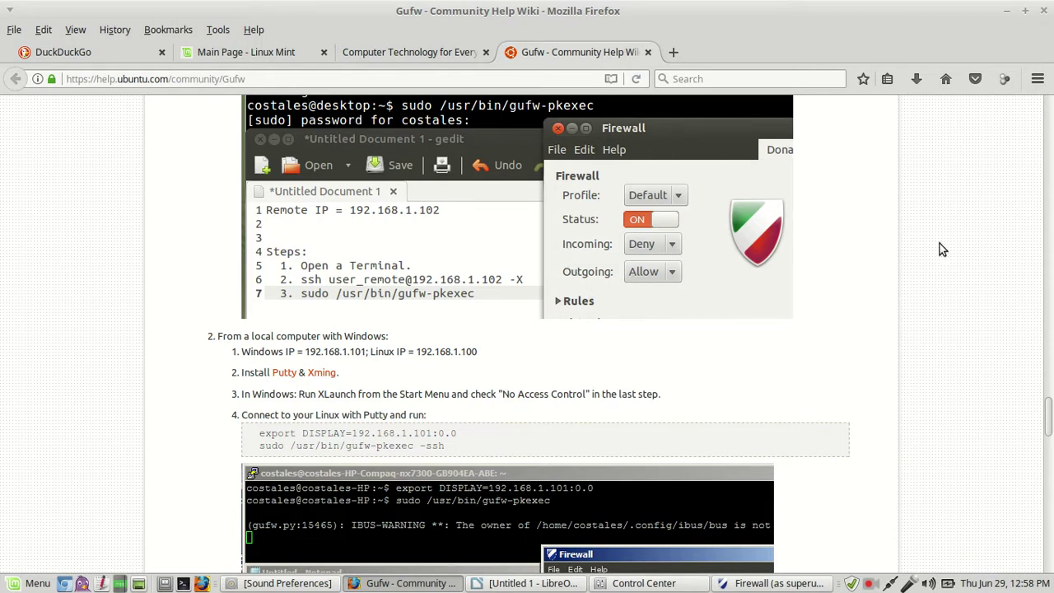
scroll(948, 234, "down", 10)
scroll(955, 226, "down", 6)
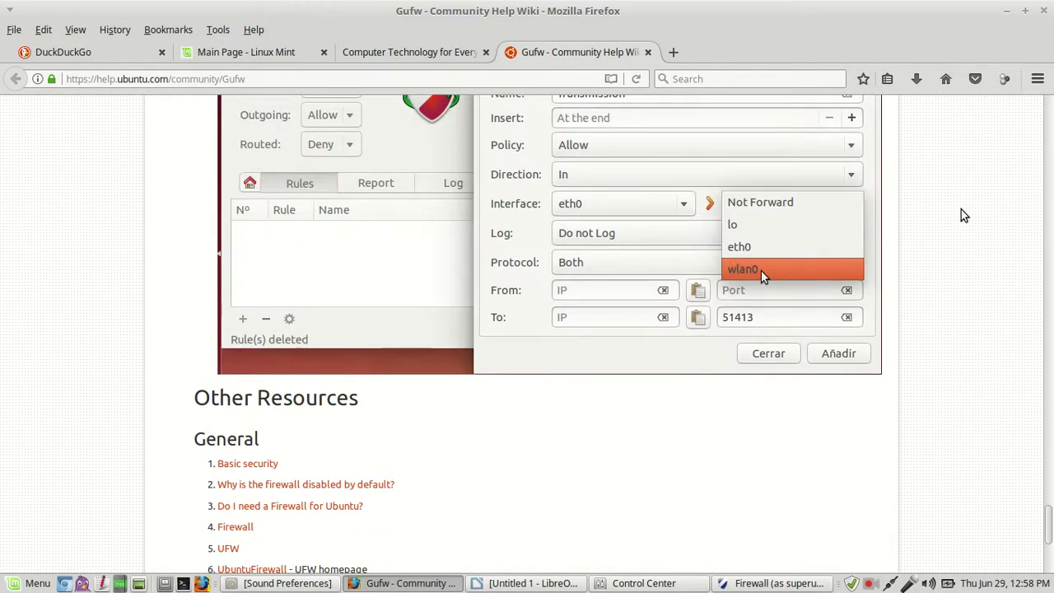
scroll(963, 215, "up", 3)
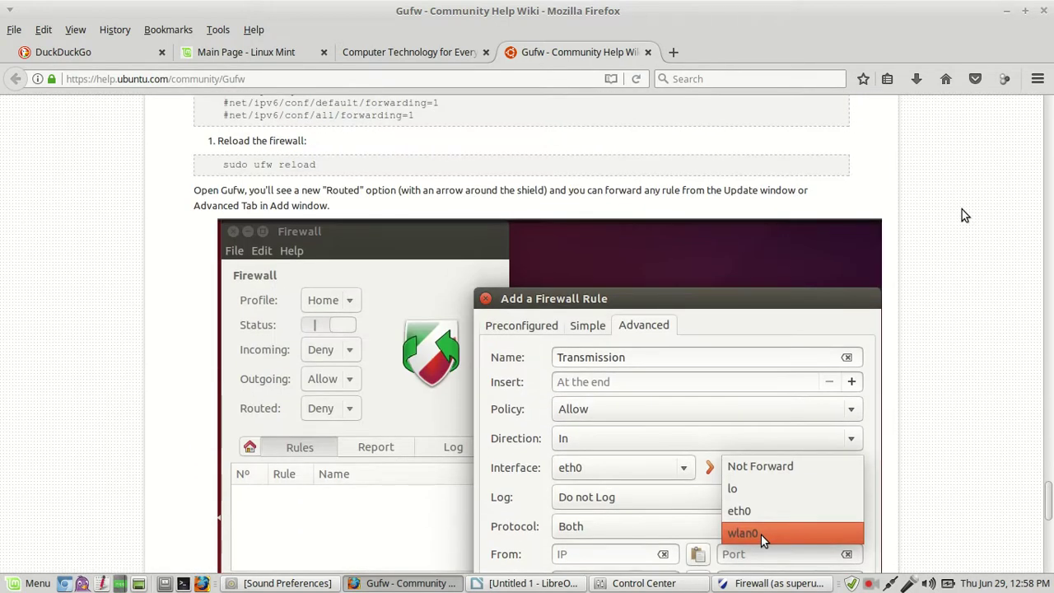
scroll(962, 216, "down", 3)
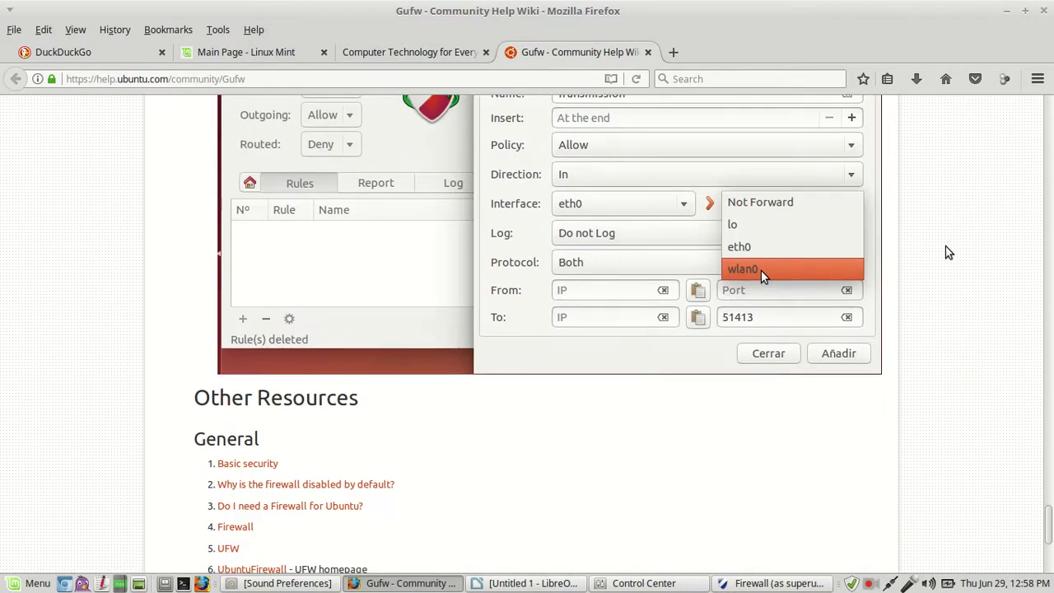
scroll(948, 251, "down", 3)
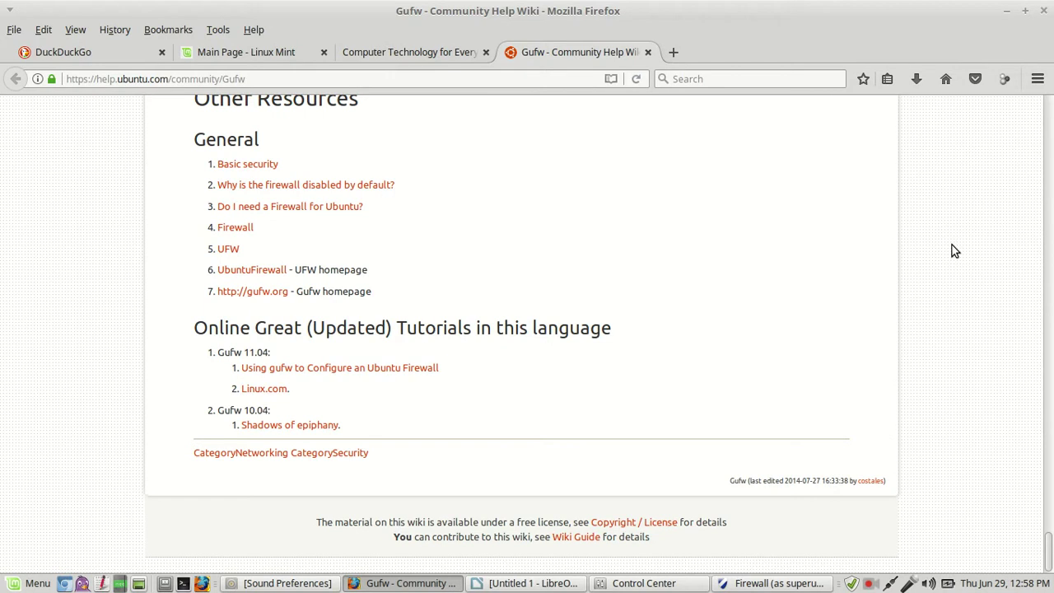
scroll(959, 262, "up", 6)
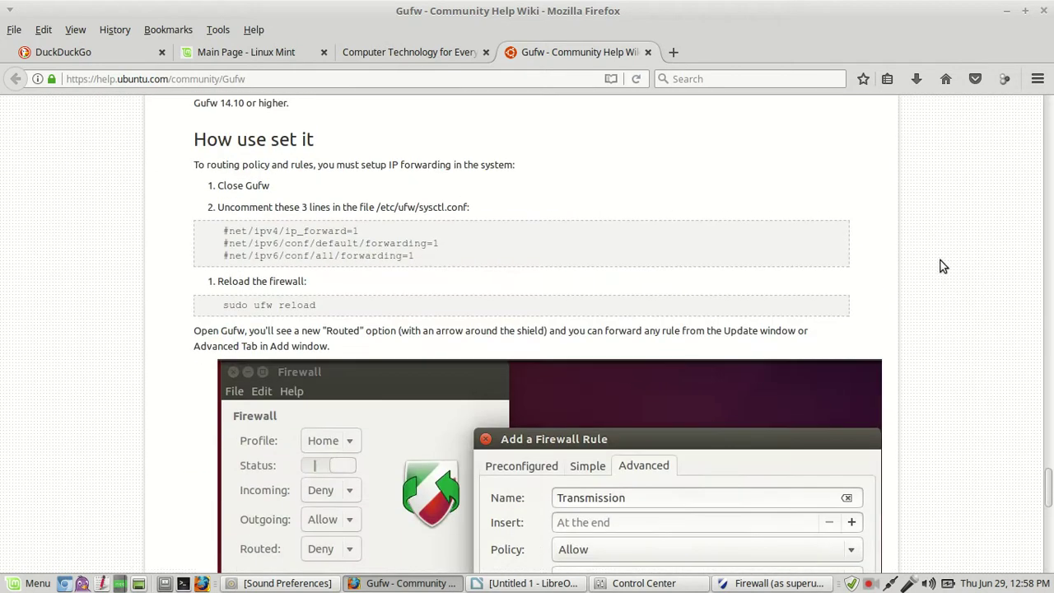
- Close the Gufw wiki tab and switch to the Computer Technology for Everyone tab
left_click(649, 52)
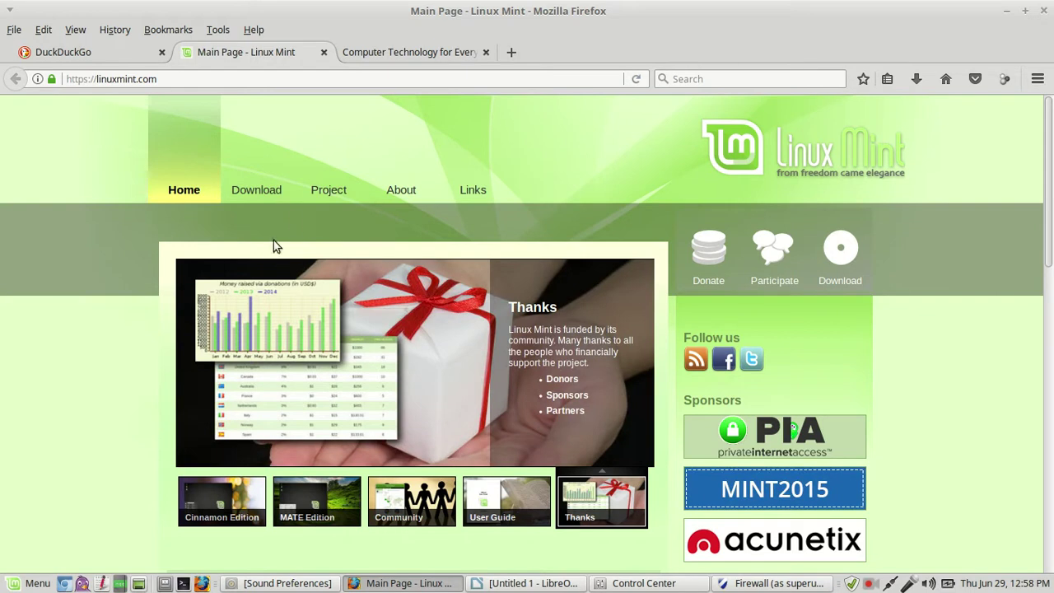
mouse_move(249, 199)
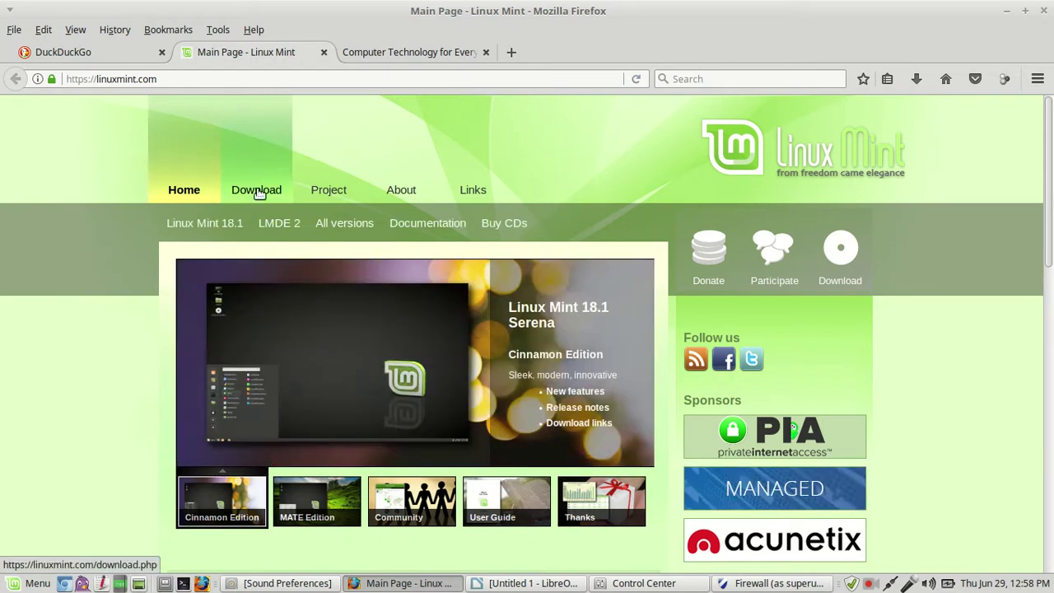
mouse_move(402, 195)
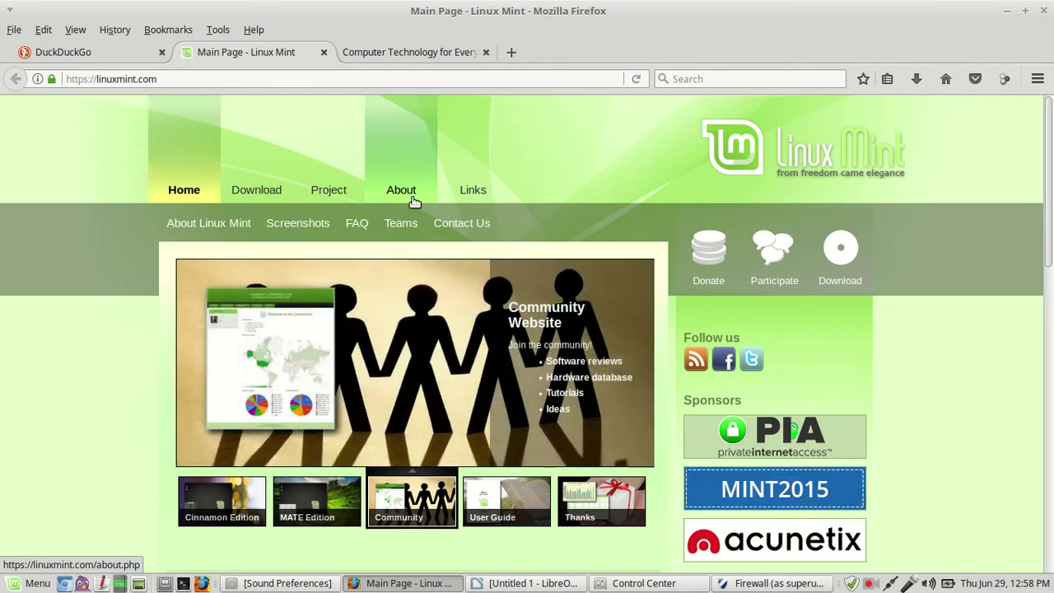
left_click(438, 55)
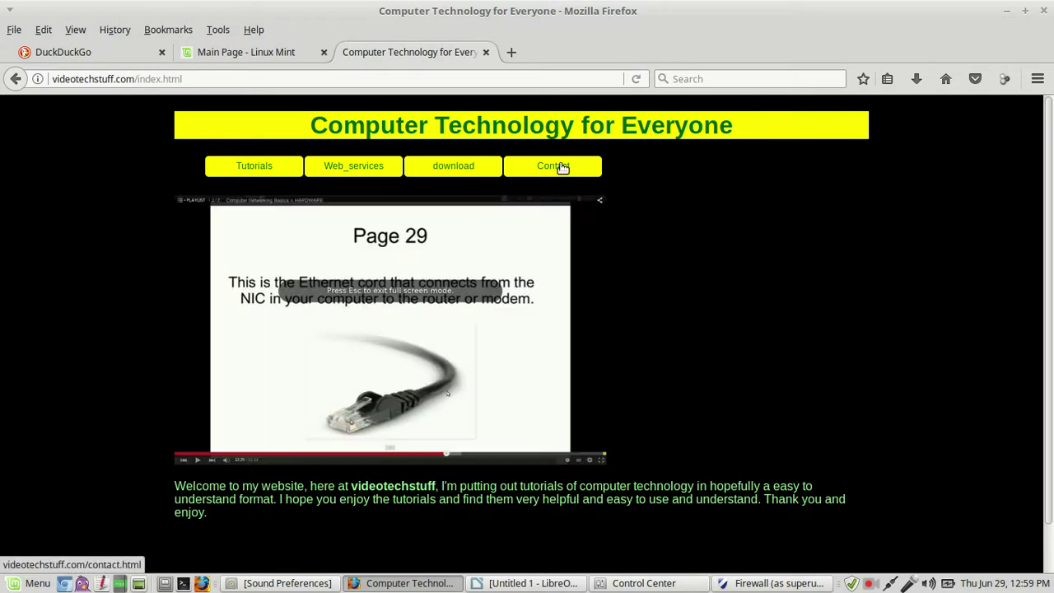
- Minimize Firefox, then close the Firewall window and Control Center, leaving the firewall on
left_click(1002, 13)
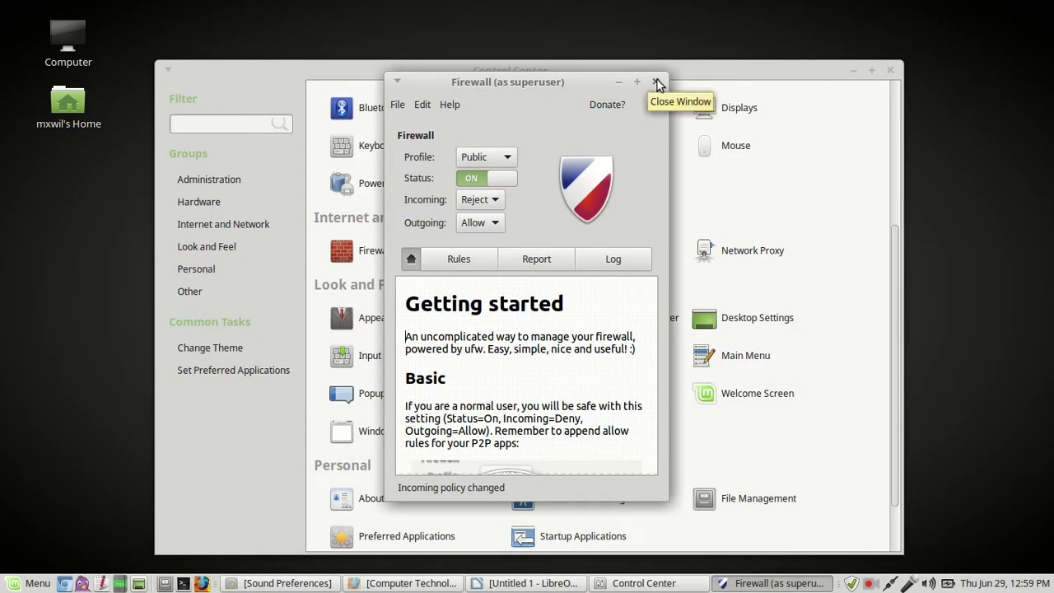
left_click(657, 82)
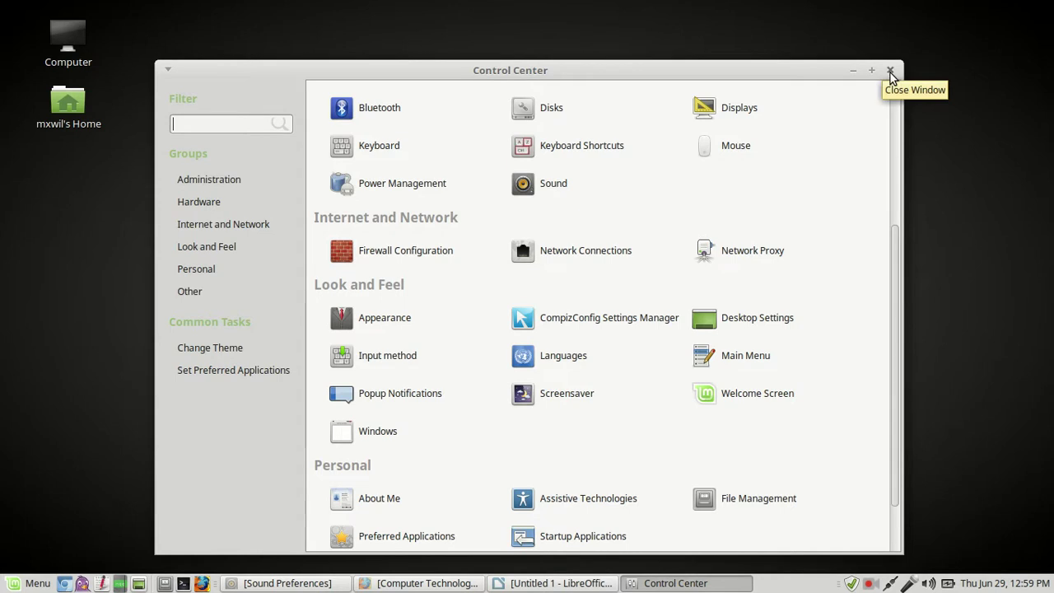
left_click(890, 73)
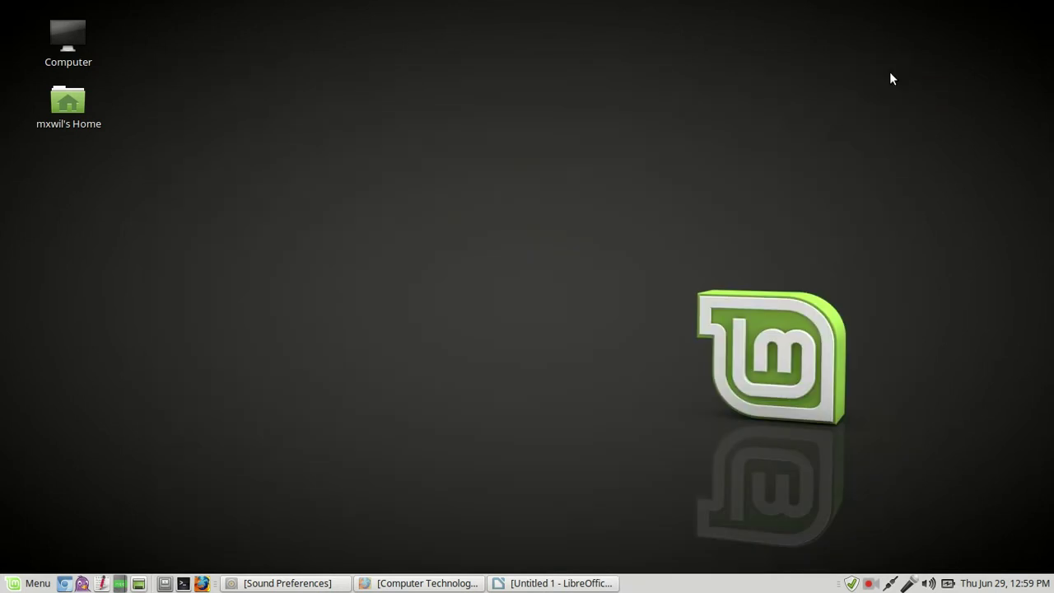